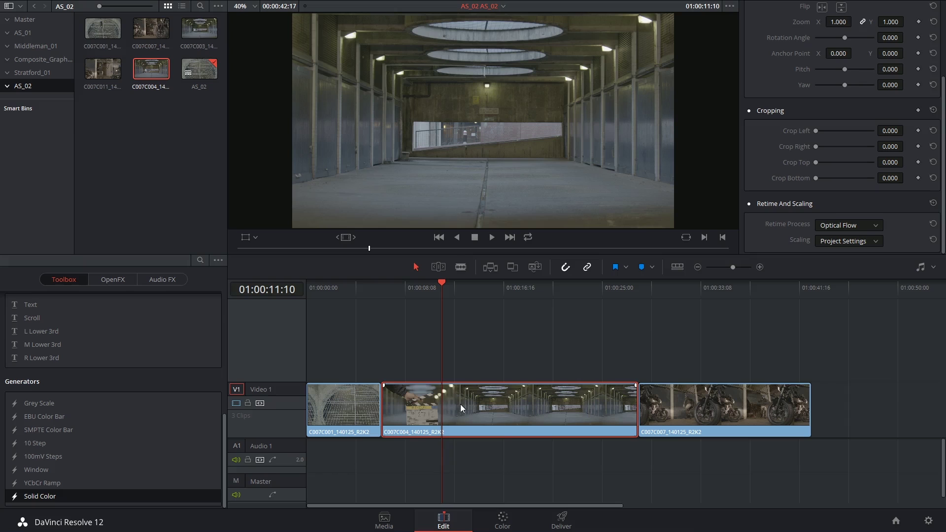
Turn on Retime Clip for the middle clip C007C004_140125_R2K2.mov, leaving its speed at 100%
right_click(459, 403)
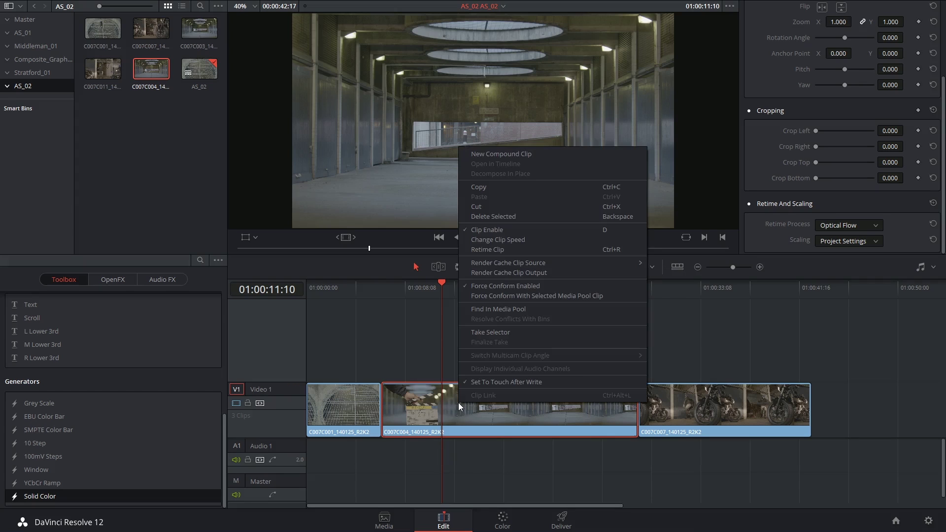
left_click(492, 249)
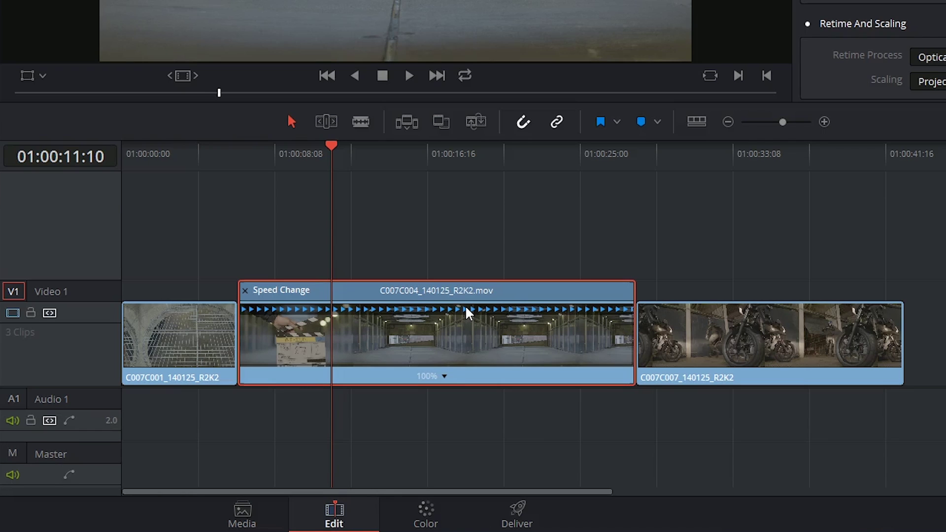
Step the playhead forward one second and check the clip's speed options, keeping the speed at 100%
key("shift+Right")
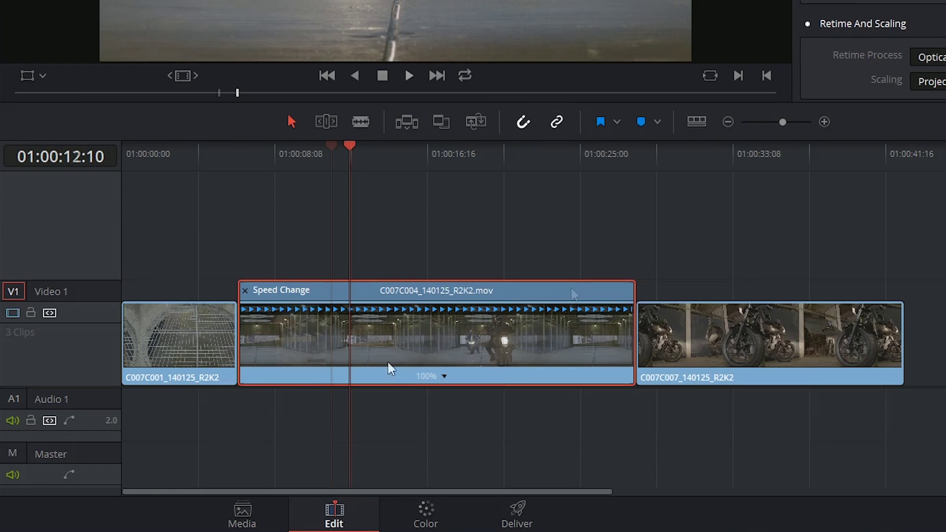
left_click(443, 377)
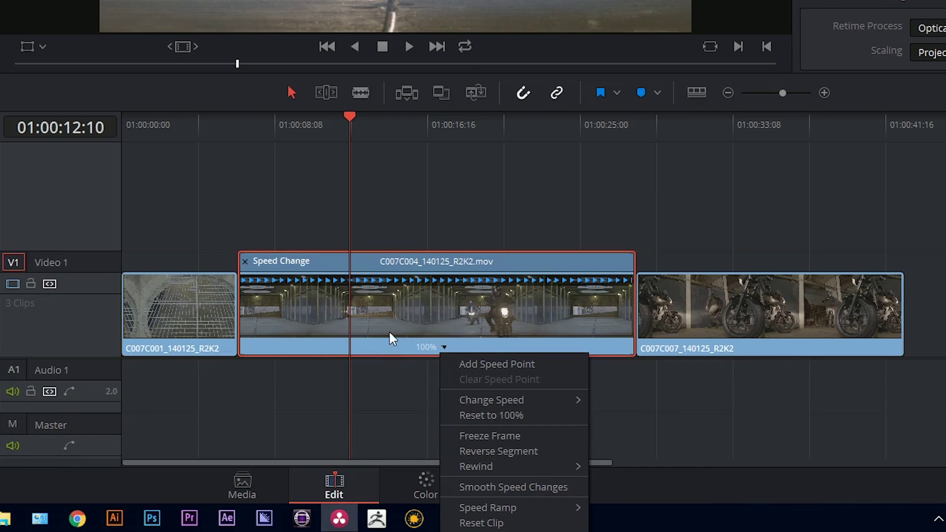
left_click(400, 348)
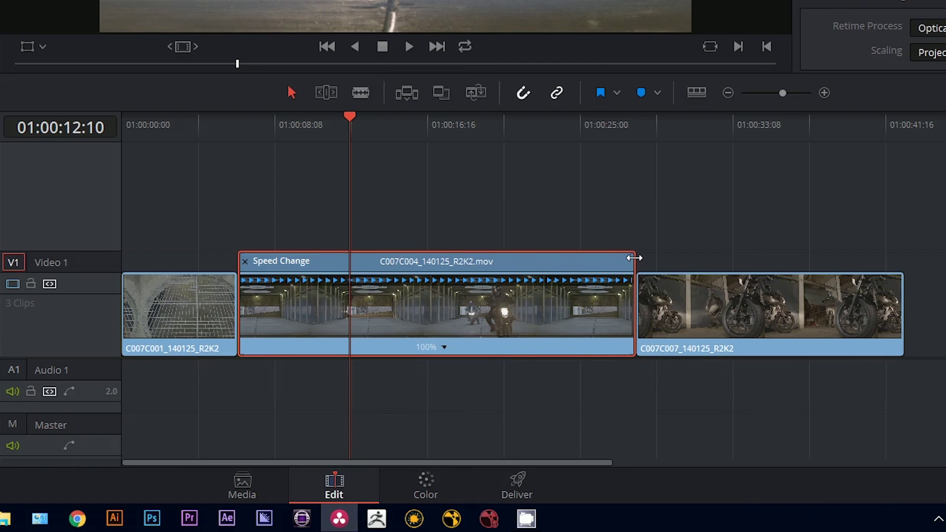
Speed the C007C004 clip up to 265% and preview it, then lengthen it back to 113%
left_click_drag(636, 257, 379, 262)
left_click(237, 134)
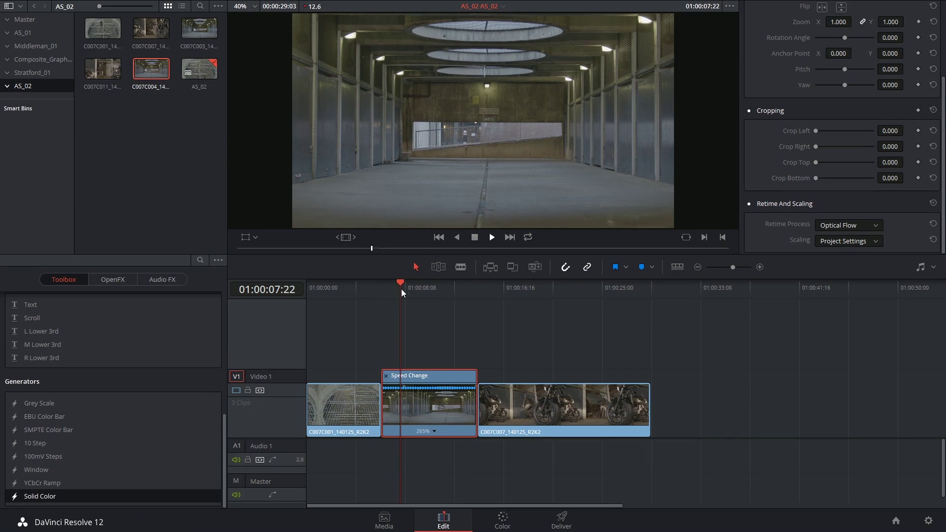
key("space")
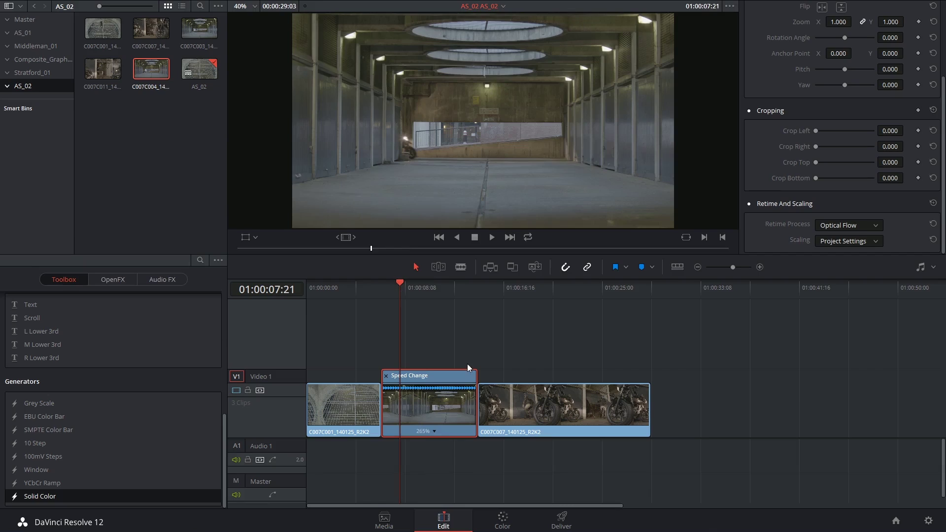
left_click_drag(476, 376, 542, 376)
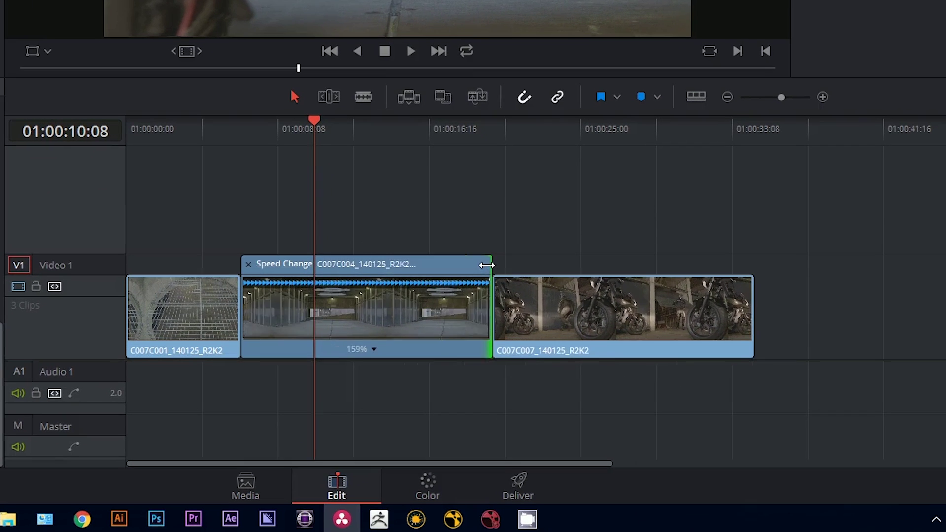
left_click_drag(487, 265, 591, 261)
Reset the clip to 100% speed, then set it to a constant 150%
left_click(422, 347)
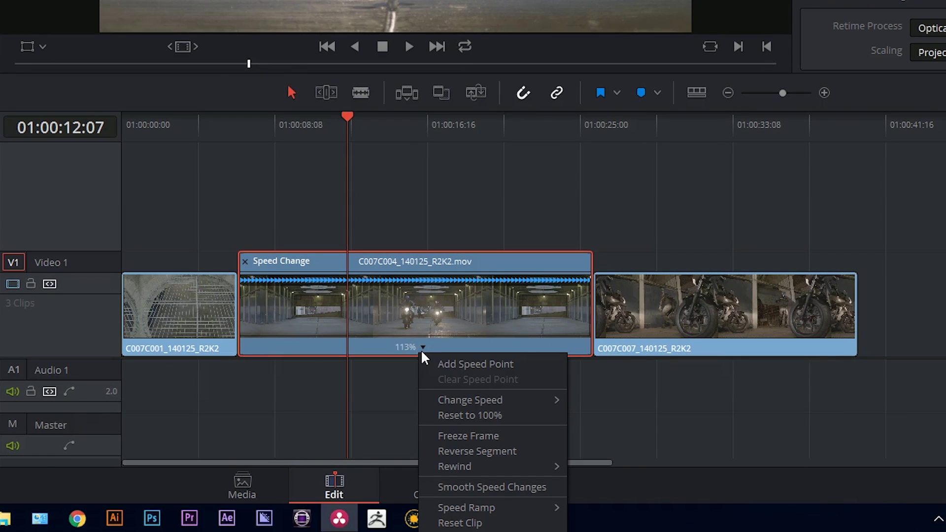
left_click(462, 414)
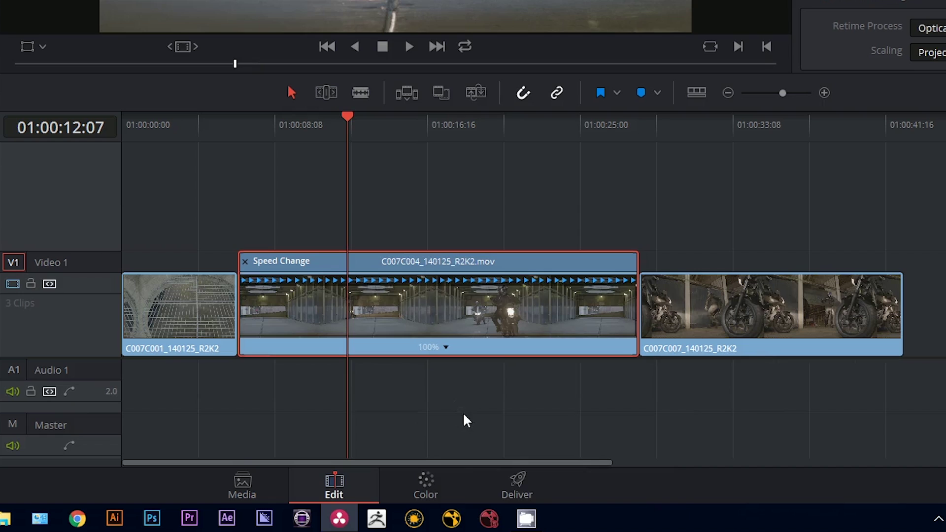
left_click(446, 347)
mouse_move(535, 401)
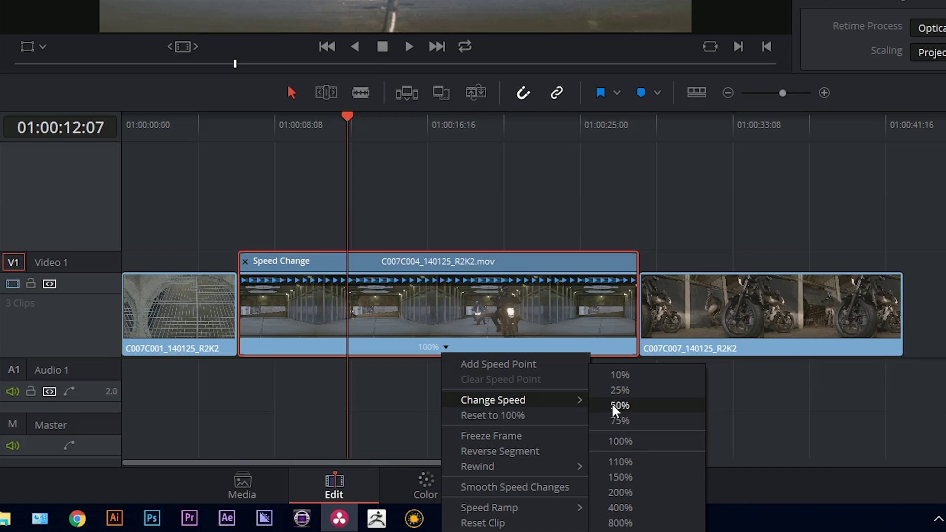
left_click(630, 477)
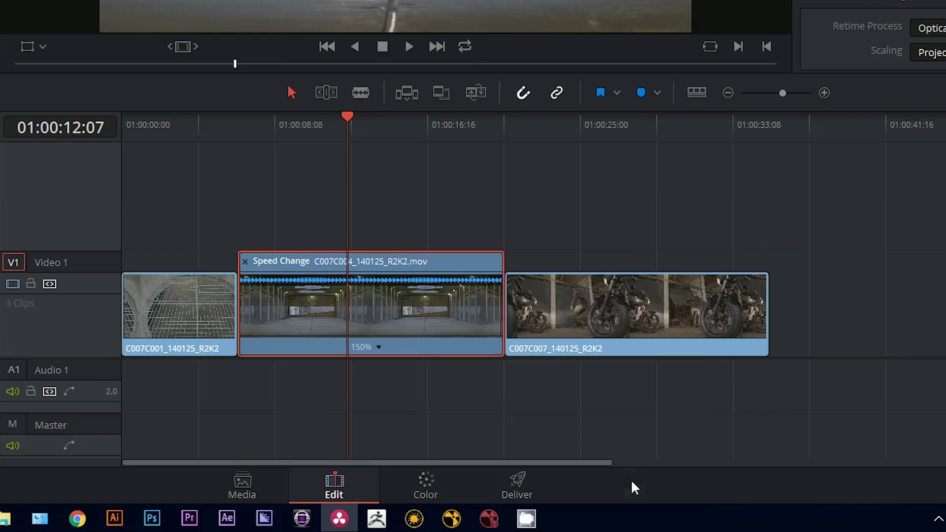
Play back the 150% clip from just before it and replay it
left_click(318, 131)
key("space")
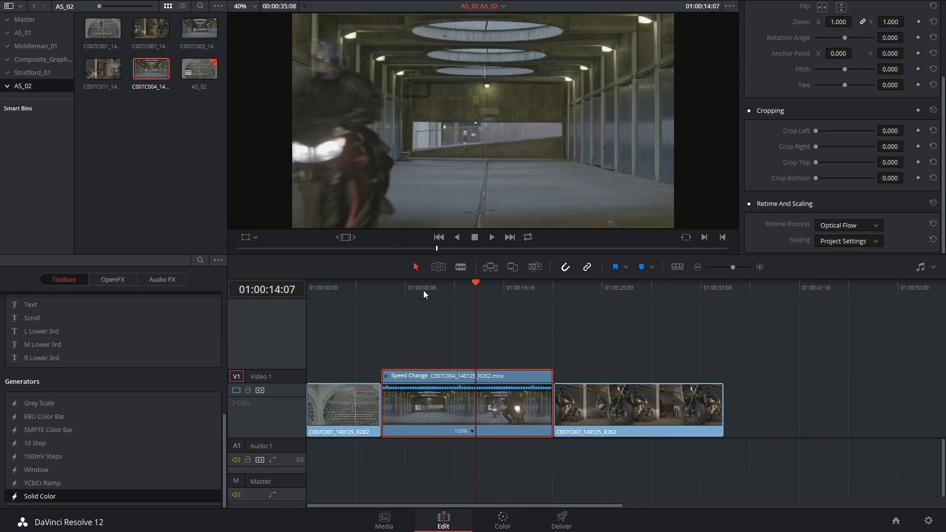
left_click(424, 291)
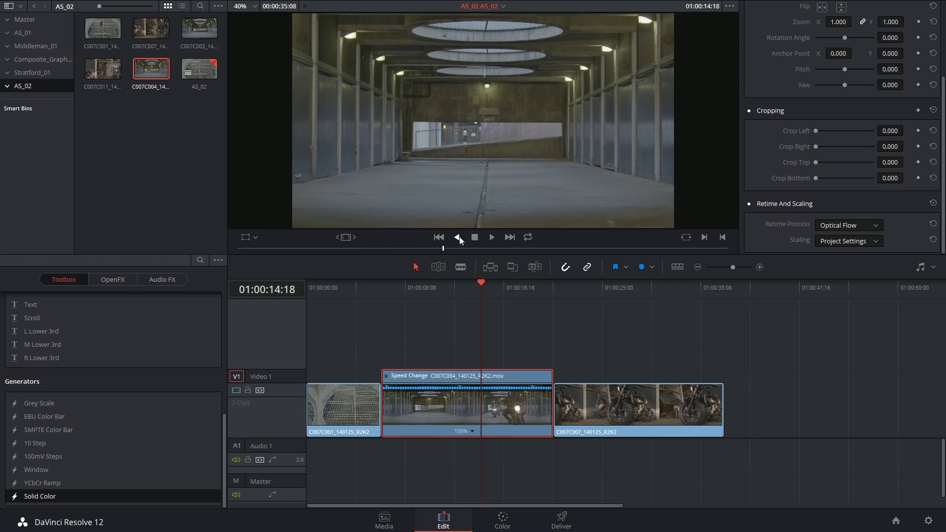
Scrub the ruler to place the playhead at 01:00:09:16, early in the 150% clip
left_click(432, 292)
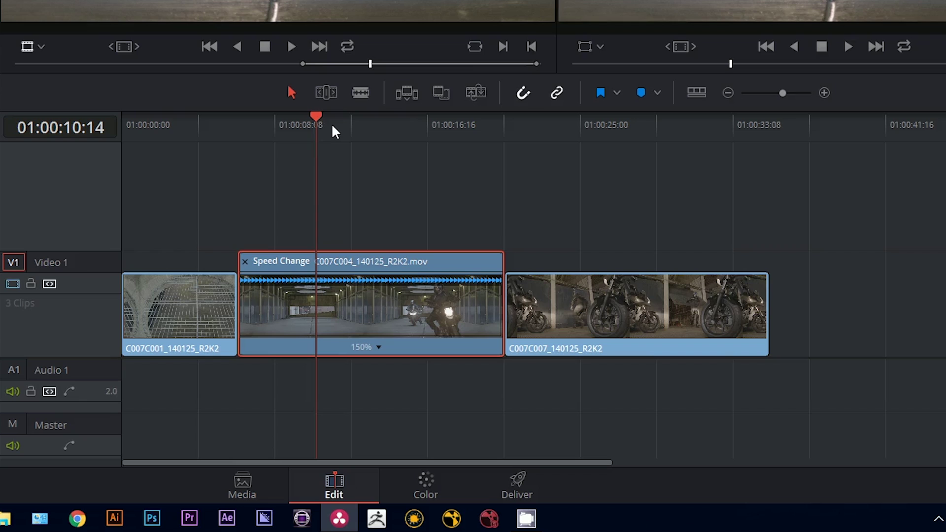
mouse_move(317, 123)
left_mouse_down()
mouse_move(280, 124)
mouse_move(305, 117)
left_mouse_up()
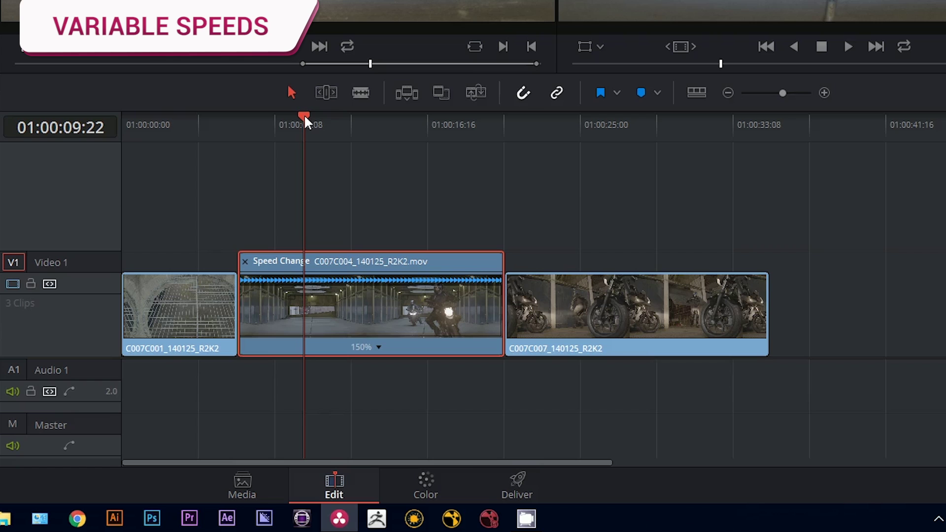
left_click(299, 124)
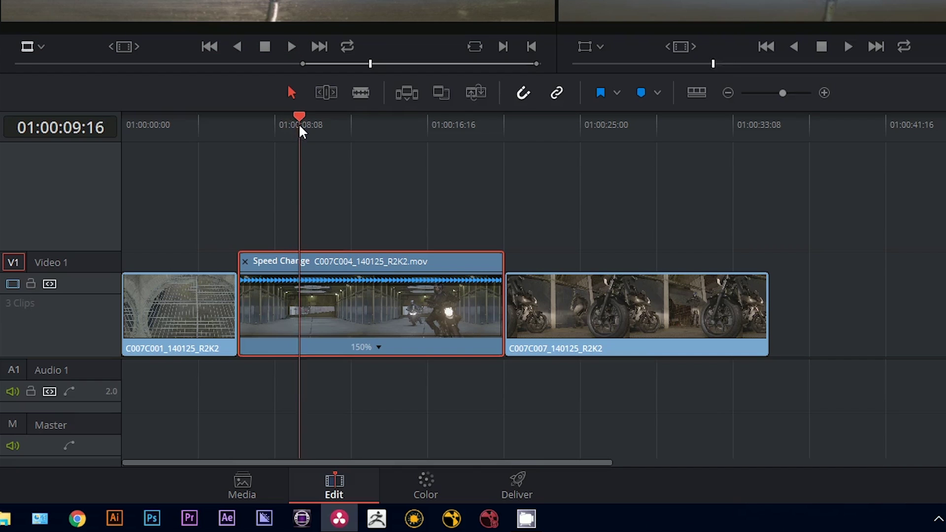
mouse_move(300, 123)
left_mouse_down()
mouse_move(314, 120)
mouse_move(291, 126)
mouse_move(299, 130)
left_mouse_up()
Add a speed point at the playhead and drag it so the first section runs at 99%
left_click(380, 347)
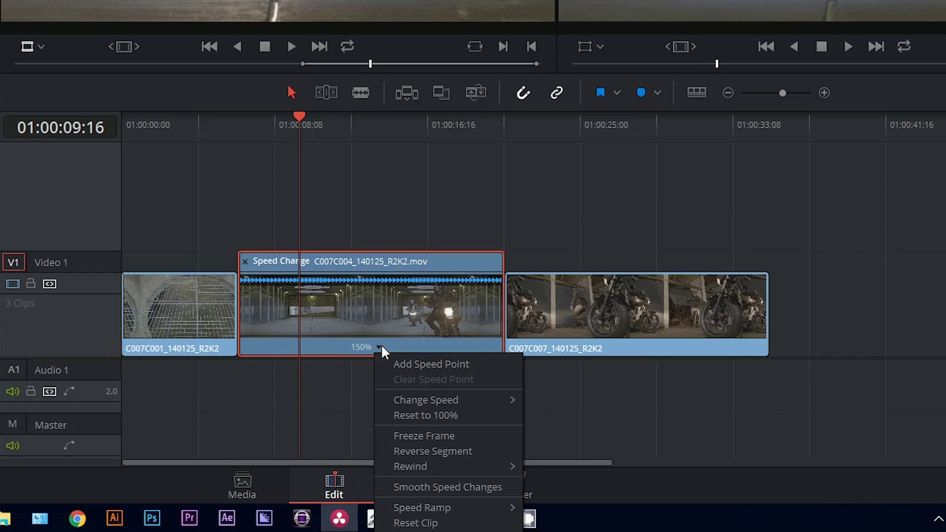
left_click(421, 365)
left_click_drag(289, 126, 339, 154)
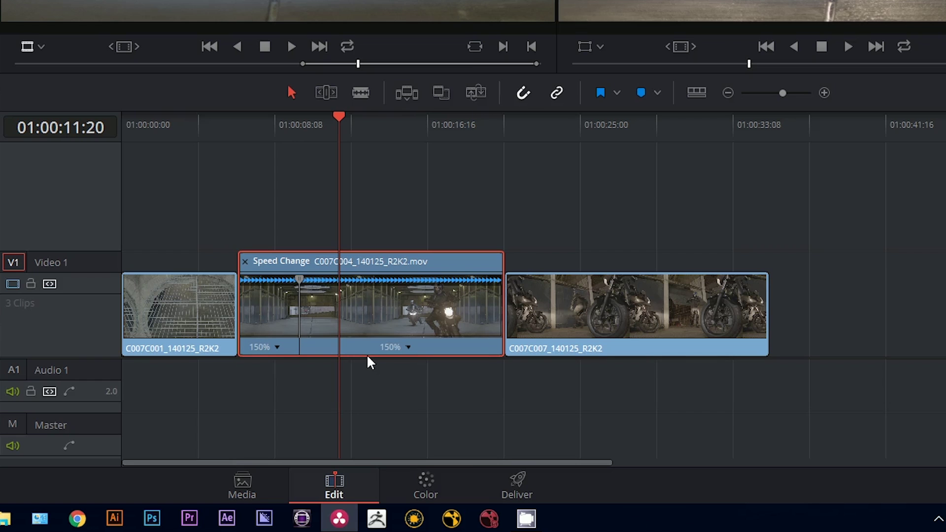
left_click_drag(299, 279, 327, 285)
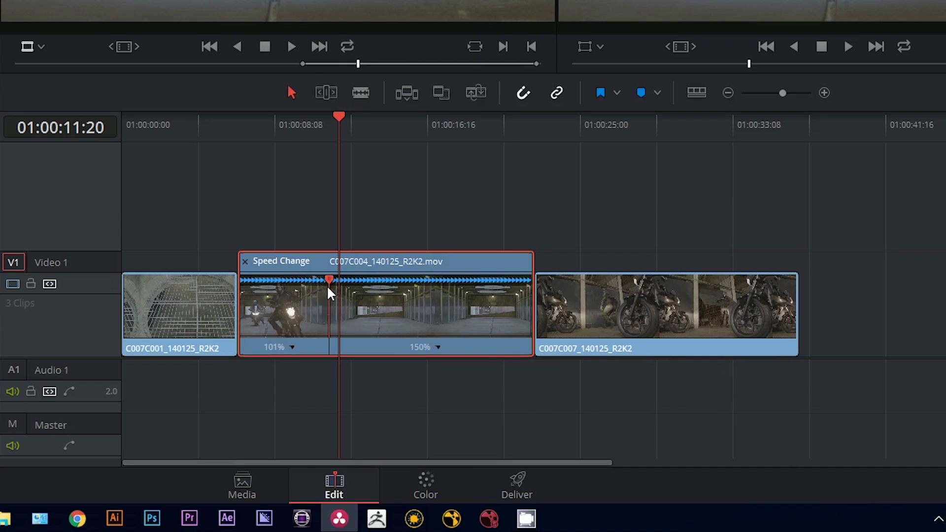
Reset the first speed section to 100%, set the second to 400%, and play it back
left_click(290, 347)
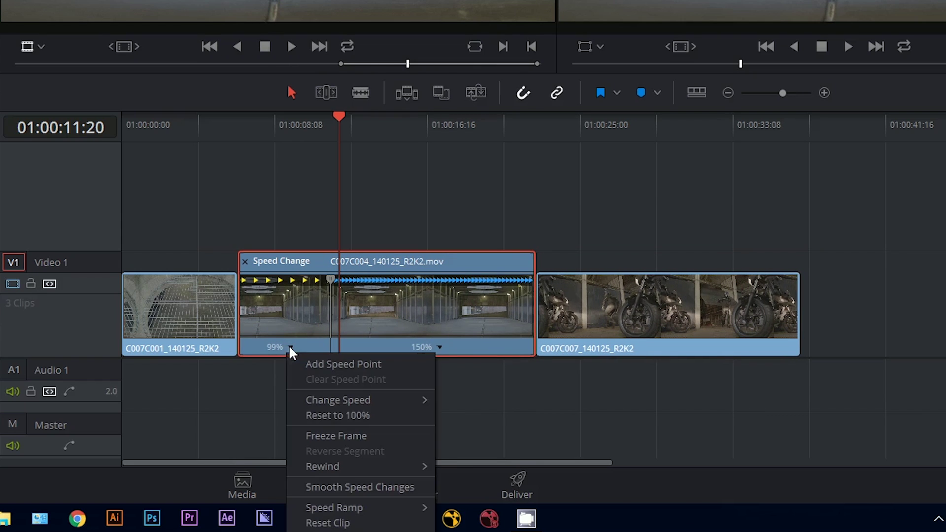
left_click(402, 414)
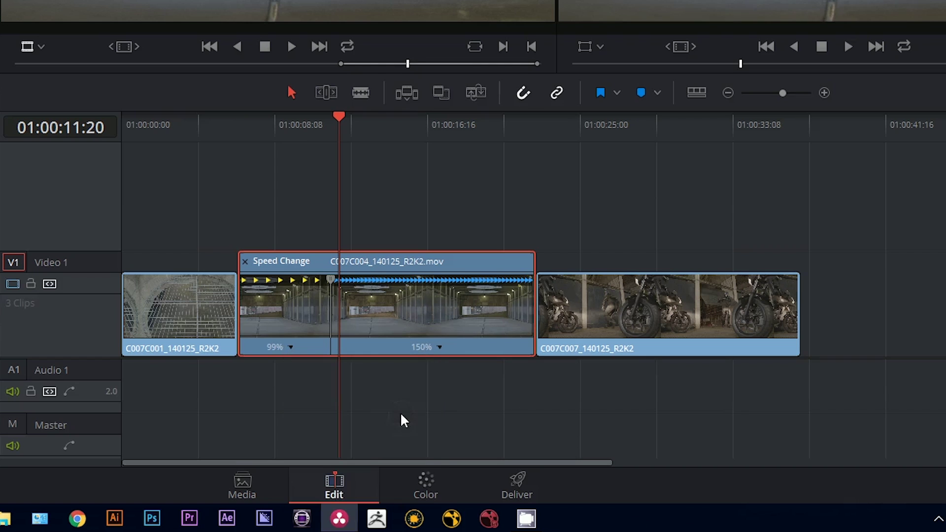
left_click(438, 349)
mouse_move(556, 405)
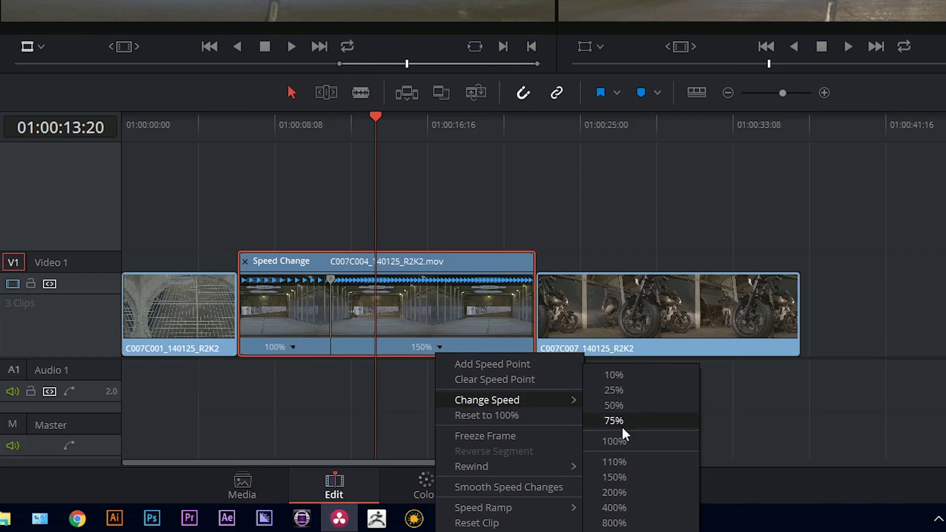
left_click(616, 507)
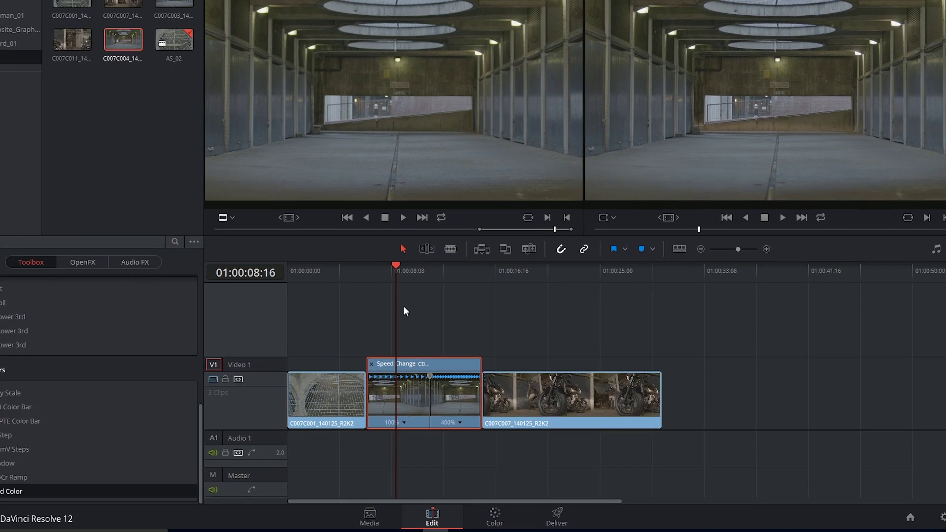
key("space")
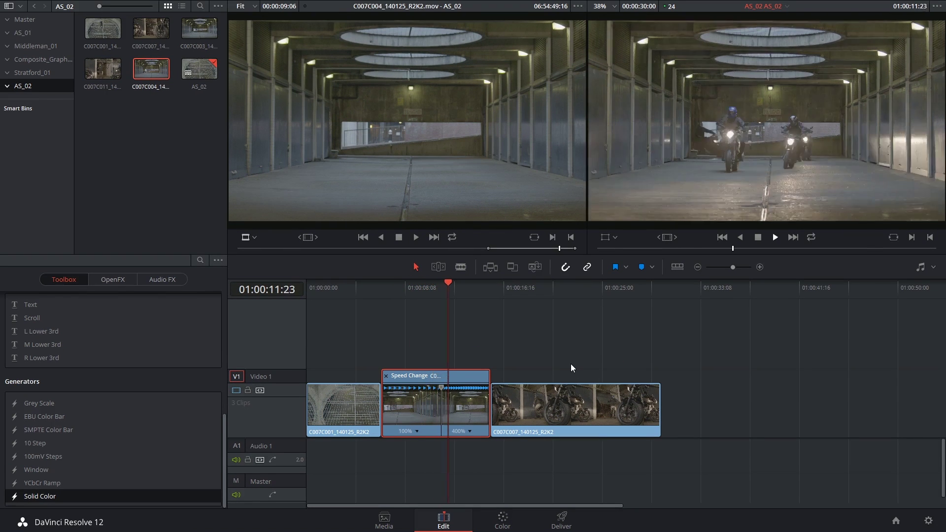
Drag the speed point later to slow the first section to 72%, then review playback
left_click_drag(426, 289, 414, 294)
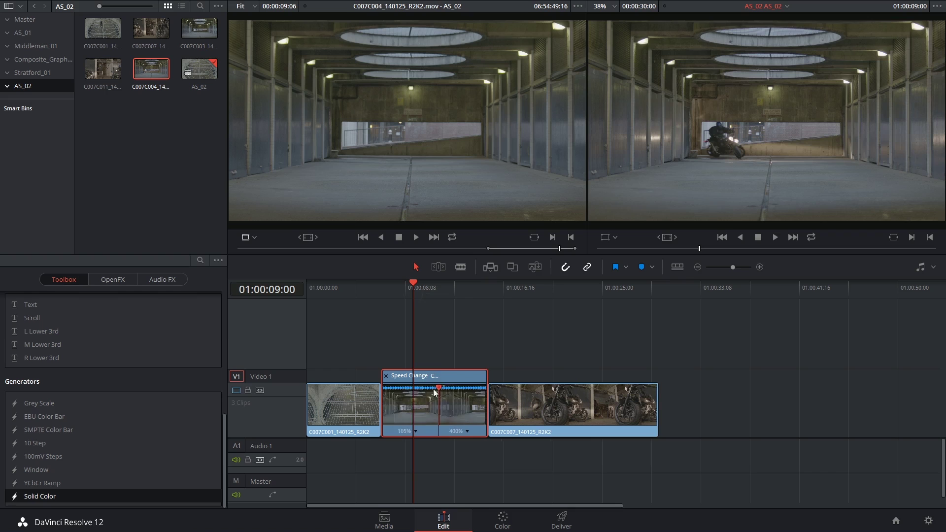
left_click_drag(441, 389, 501, 387)
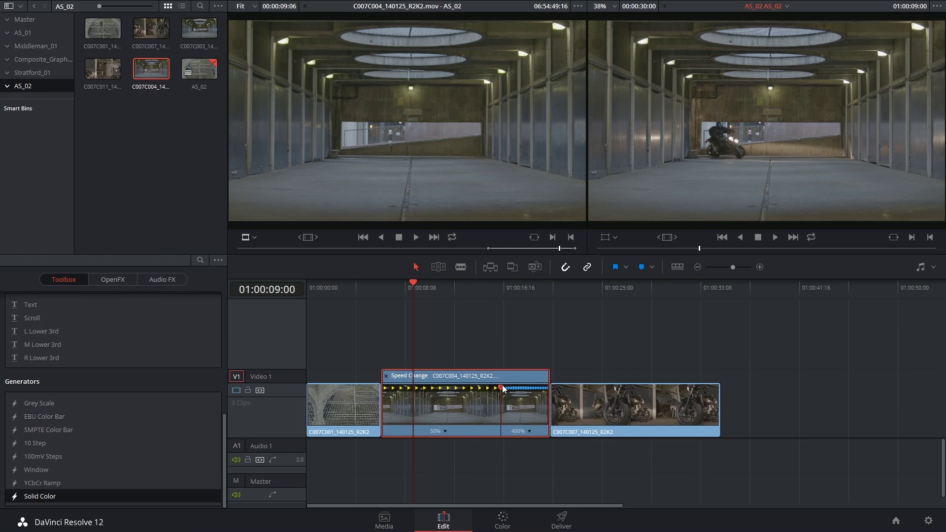
key("space")
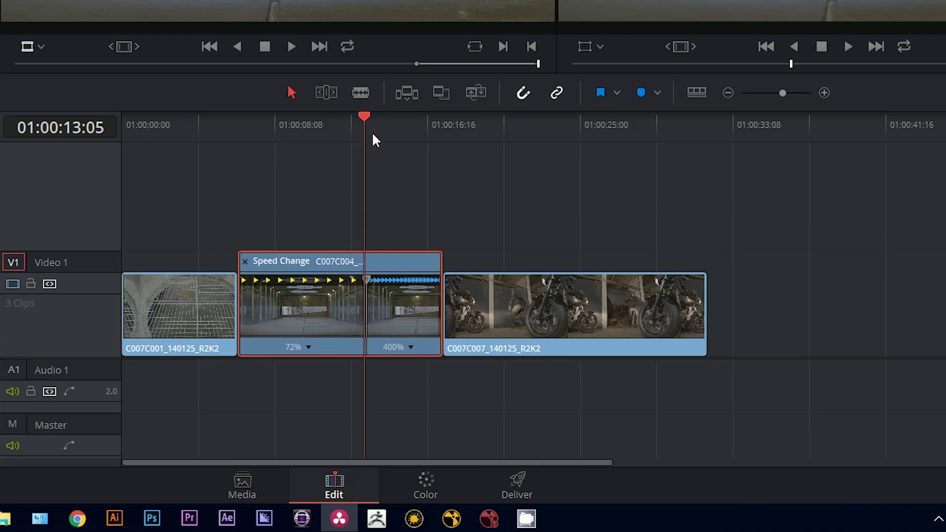
left_click_drag(373, 141, 376, 170)
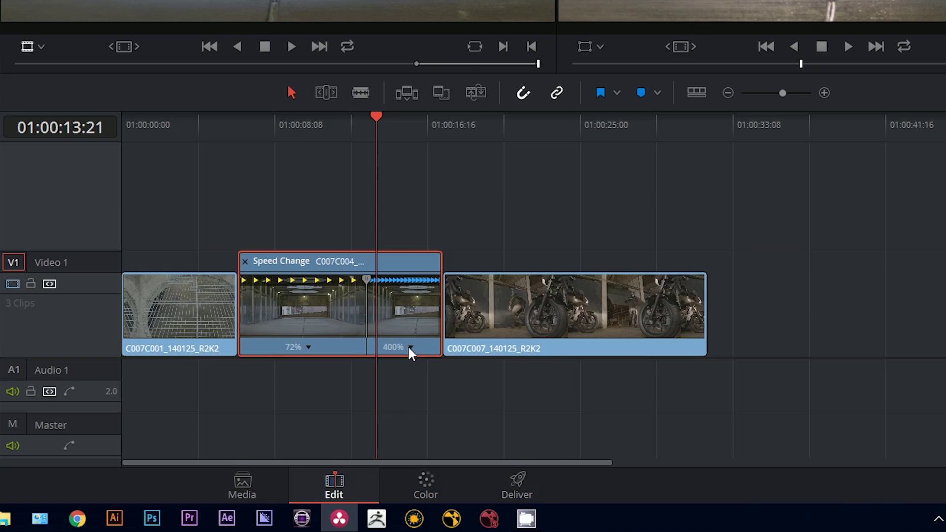
Remove the speed point between sections and stretch the clip's retimed end to slow it
left_click(410, 347)
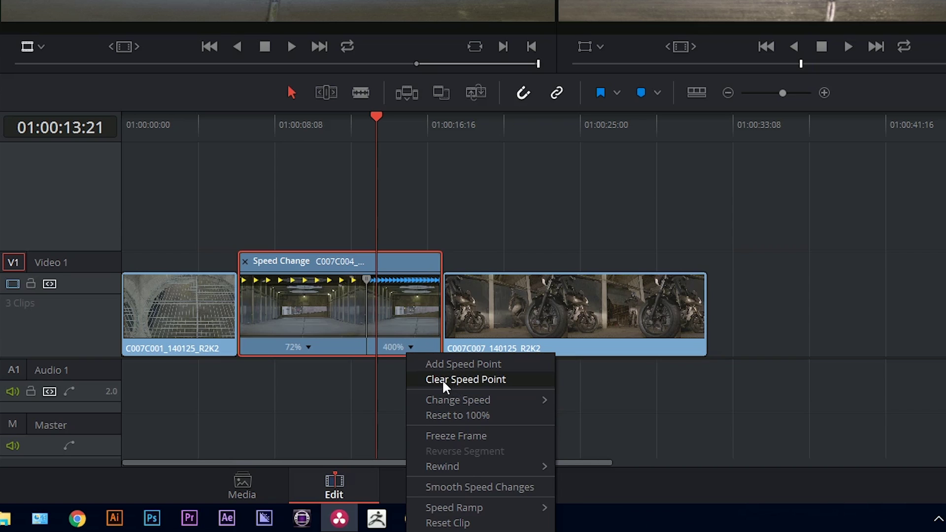
left_click(443, 380)
left_click_drag(441, 261, 566, 263)
Add speed points at 01:00:10:13 and 01:00:18:18 to split the clip into three sections
left_click(314, 129)
left_click(403, 348)
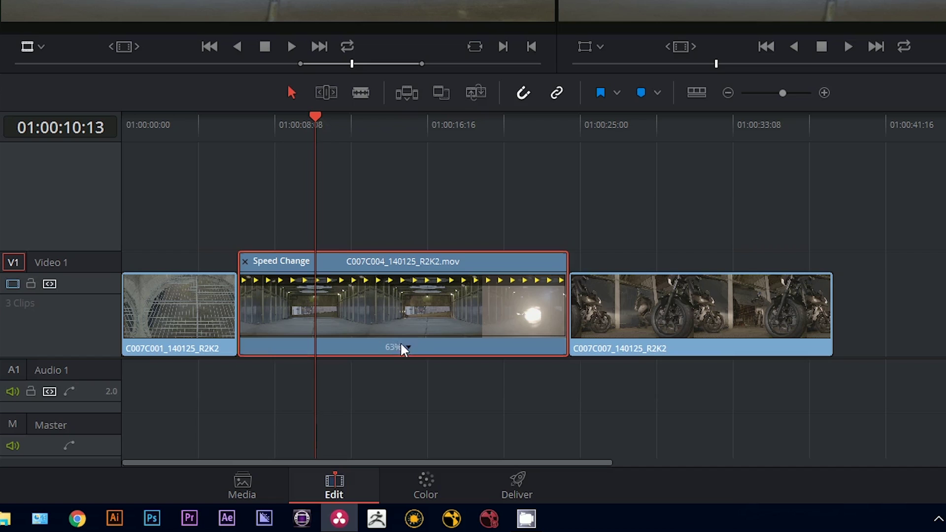
left_click(413, 347)
left_click(432, 361)
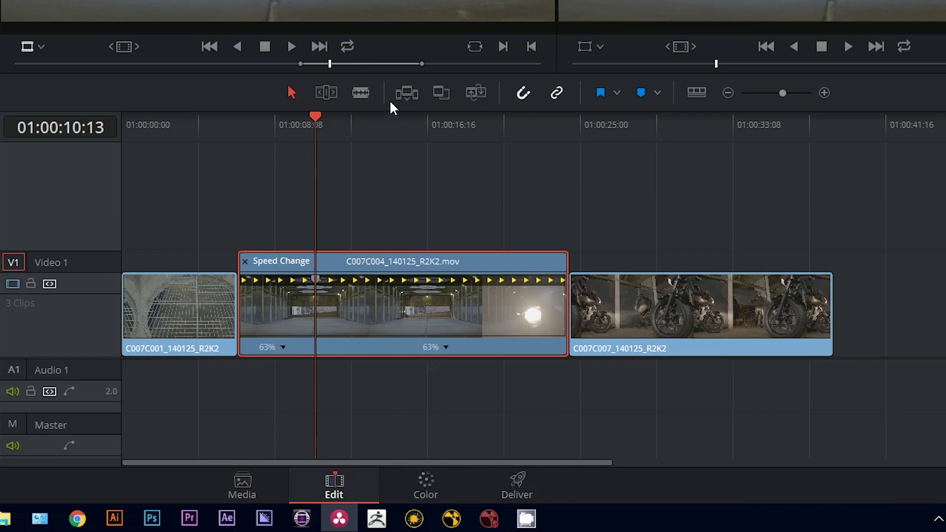
left_click(436, 127)
left_click_drag(436, 127, 466, 126)
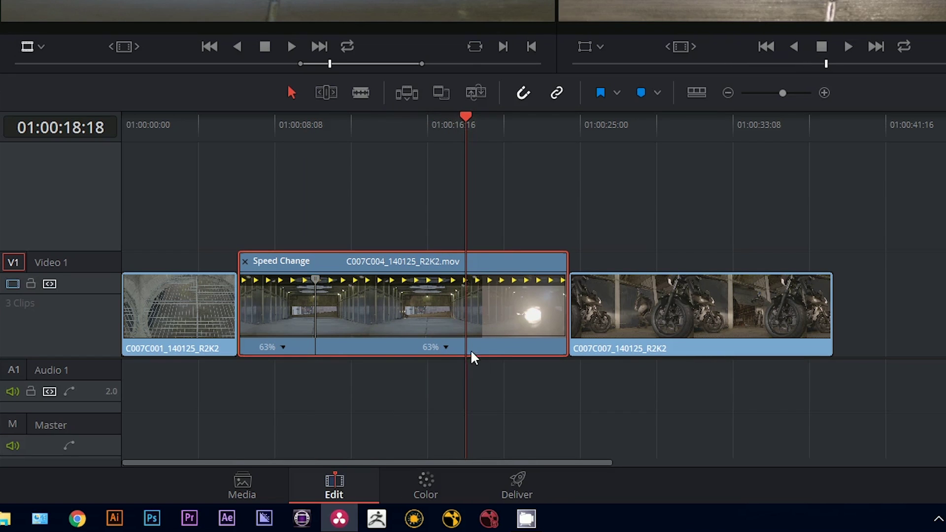
left_click(446, 347)
left_click(496, 363)
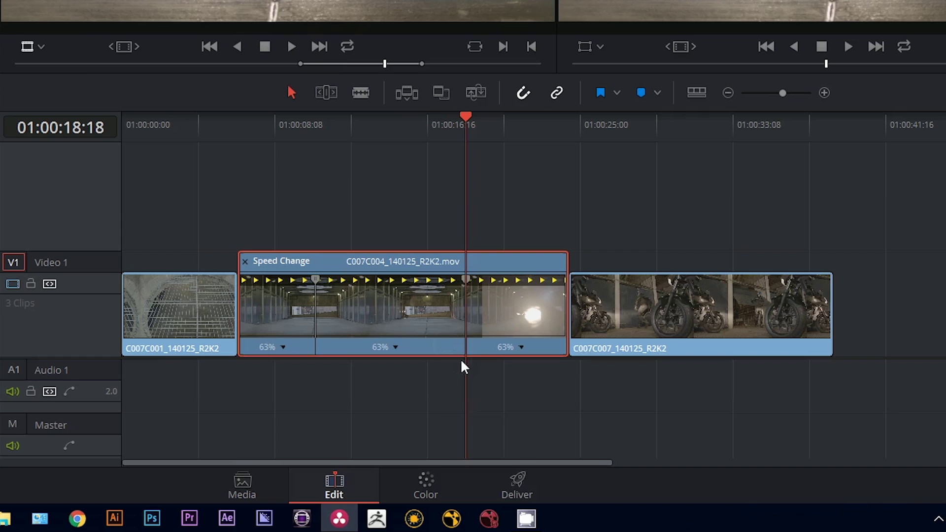
Reposition the speed points and set the middle section to 400%, leaving 81% and 63% around it
left_click_drag(315, 279, 296, 286)
left_click_drag(449, 279, 364, 288)
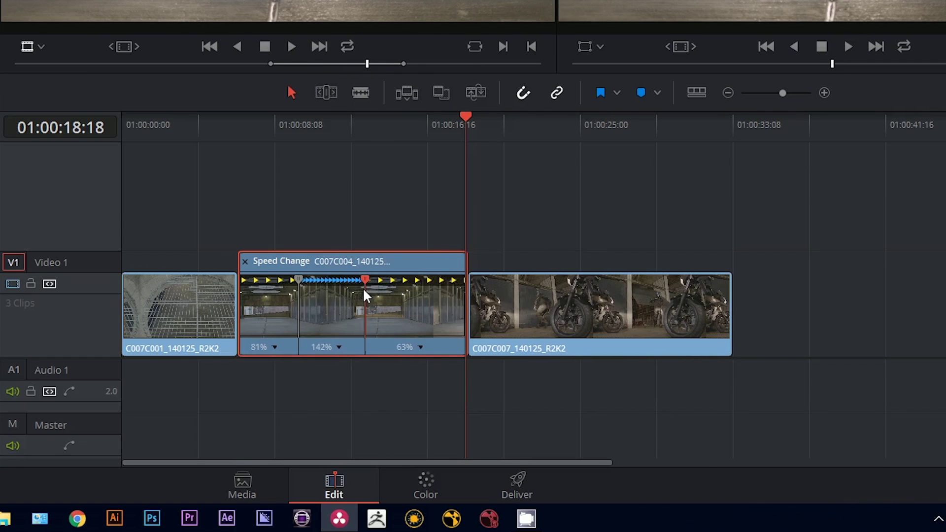
left_click(339, 347)
mouse_move(461, 399)
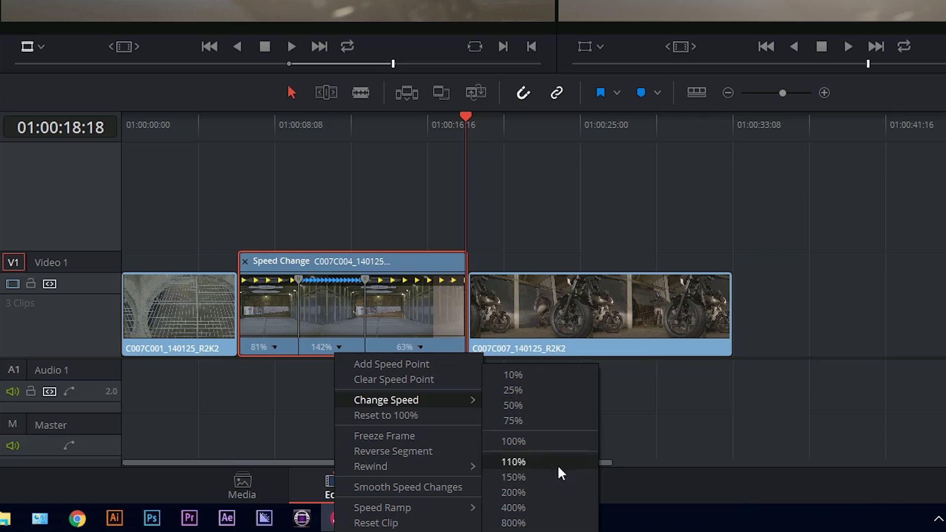
left_click(536, 508)
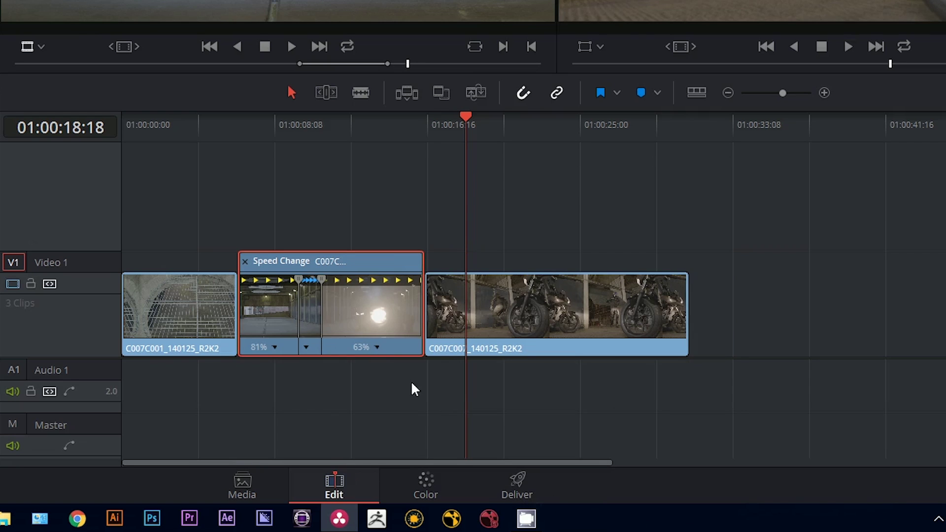
left_click(376, 346)
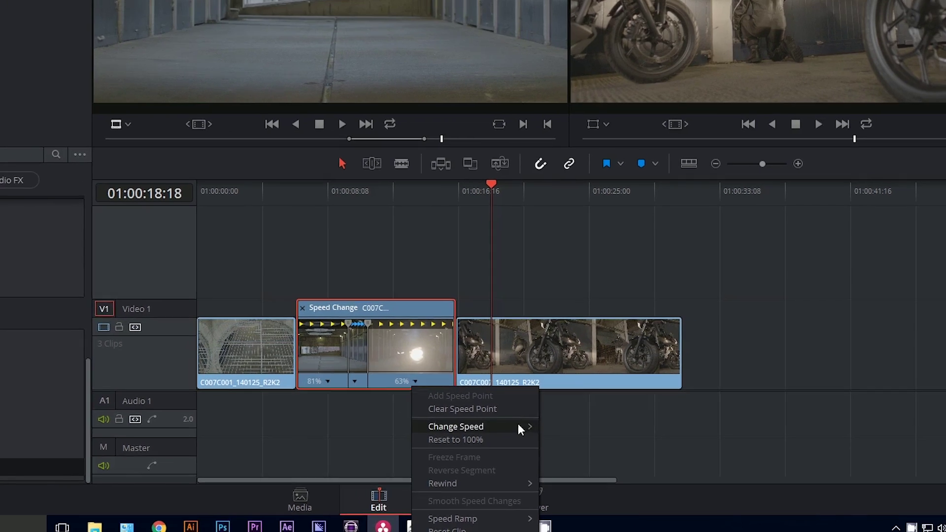
Set the last speed section to 50% and preview the retimed clip
mouse_move(495, 398)
left_click(571, 446)
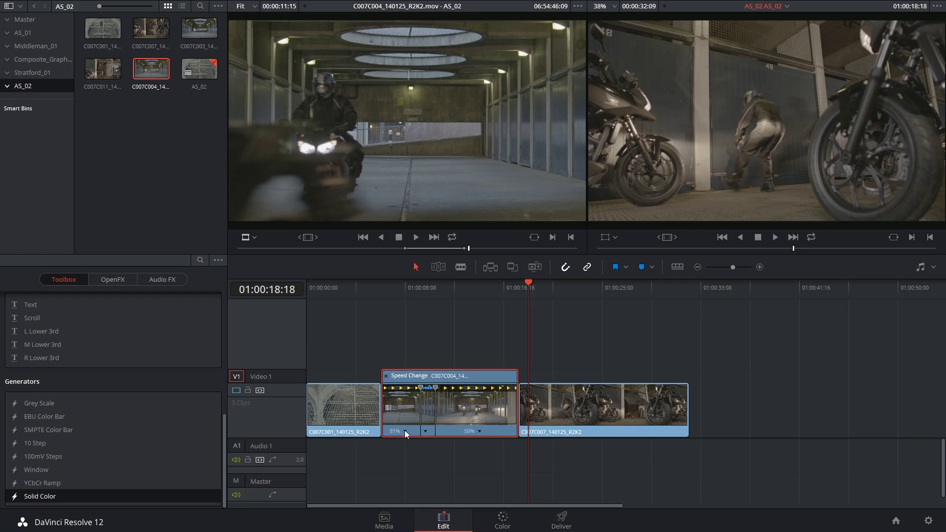
left_click(358, 401)
mouse_move(467, 464)
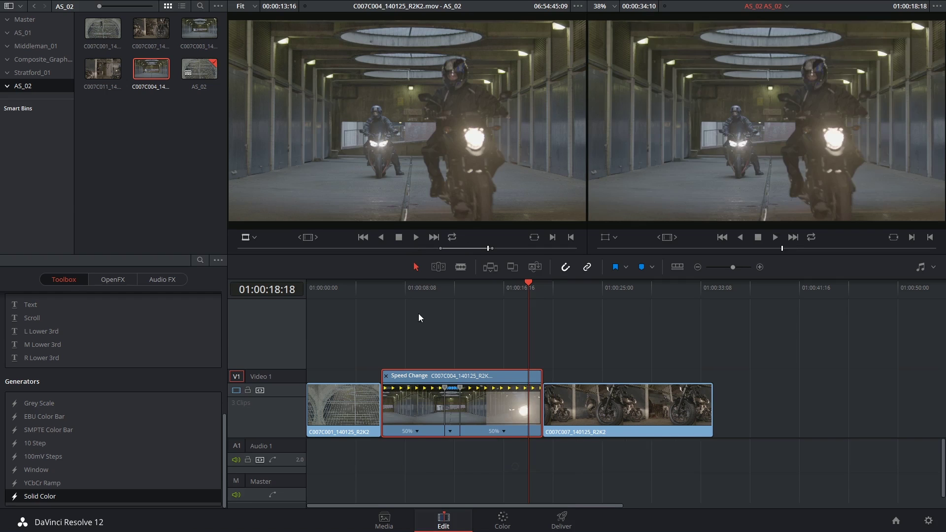
left_click(418, 290)
key("space")
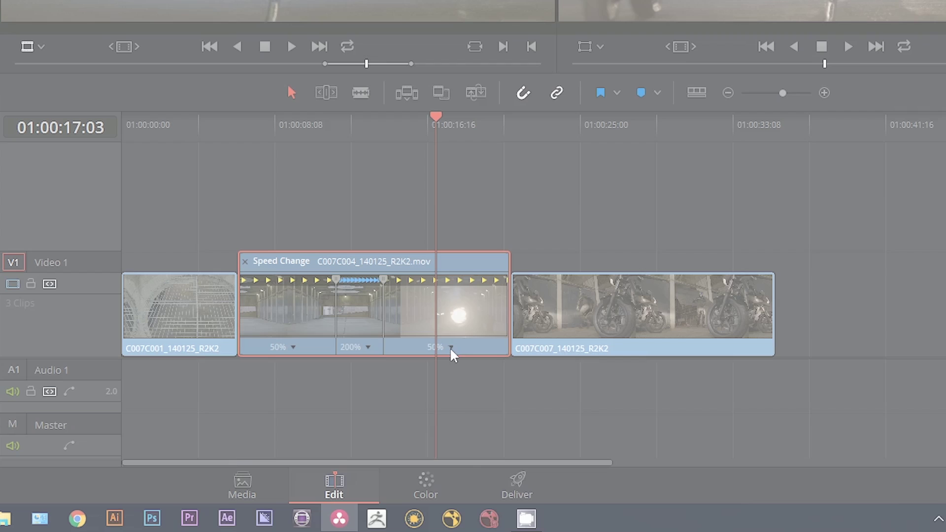
Reset the clip to a single 100% section, removing all speed points
right_click(518, 431)
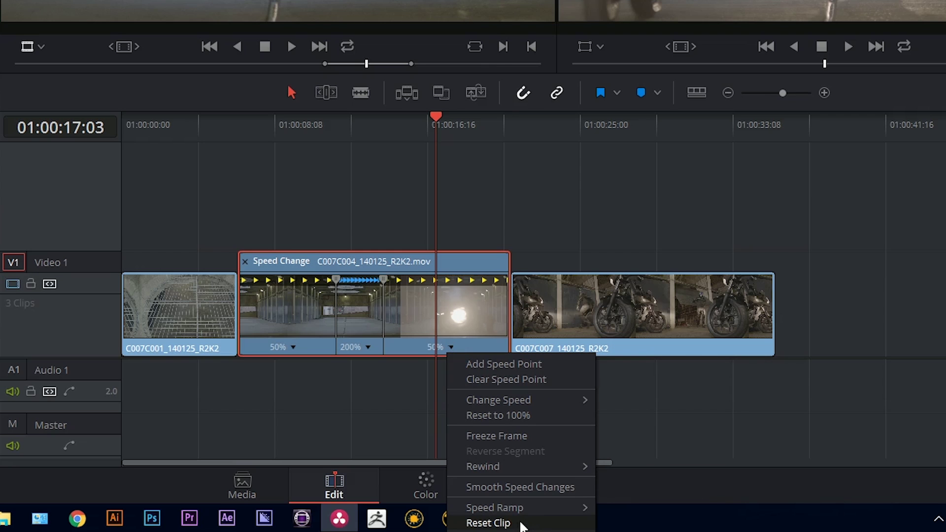
left_click(521, 523)
left_click_drag(313, 131, 305, 164)
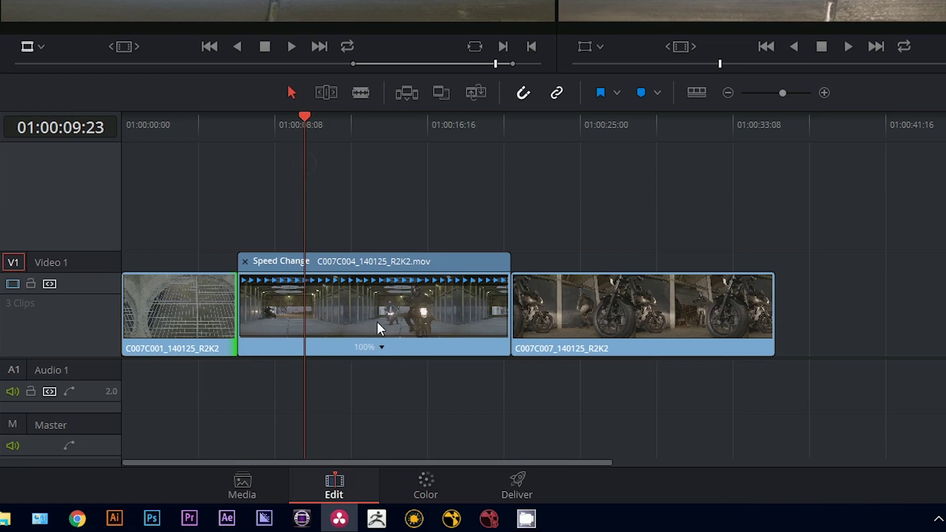
Add a freeze frame at the playhead, lengthen the 0% section, and preview it
left_click(383, 347)
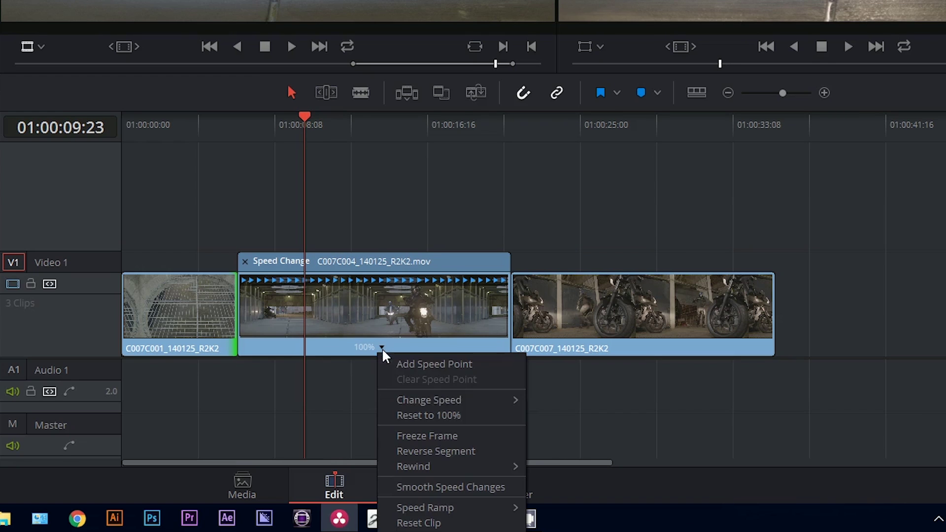
left_click(451, 437)
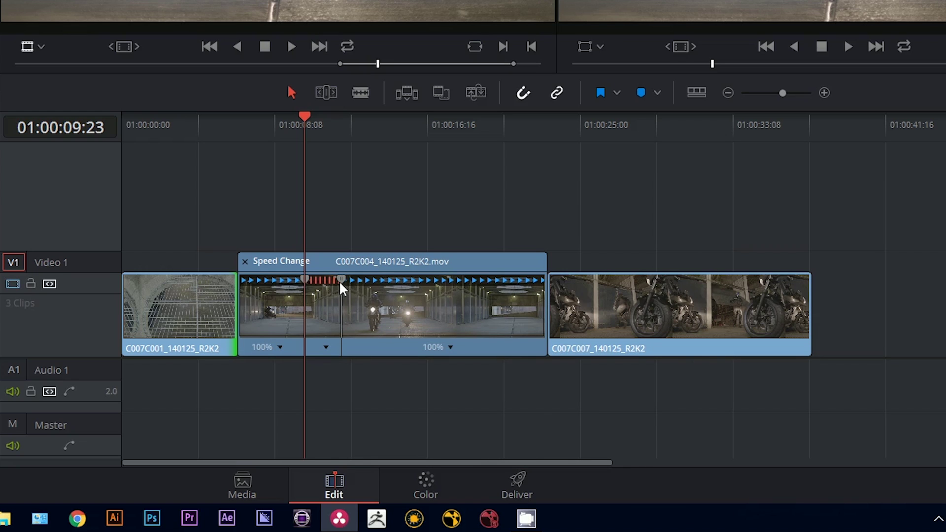
left_click_drag(341, 279, 360, 295)
left_click(363, 315)
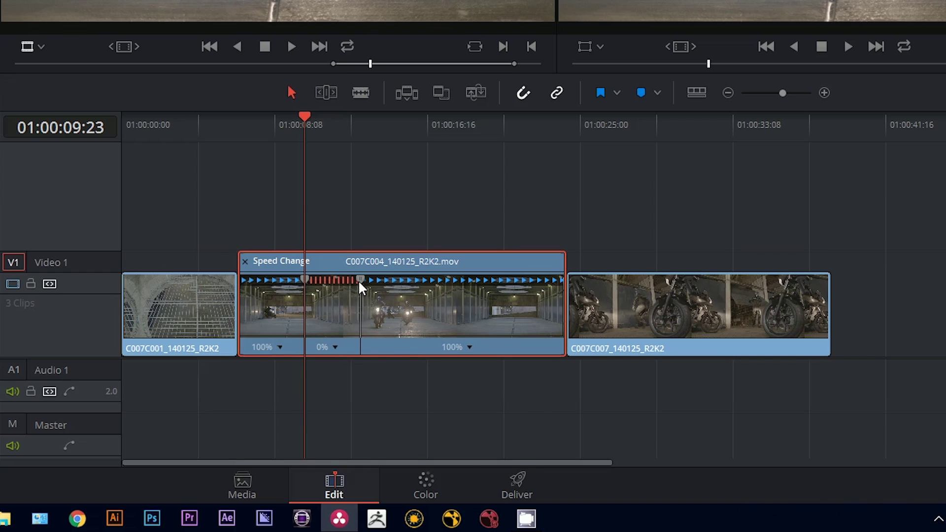
left_click_drag(359, 277, 383, 292)
left_click_drag(275, 128, 258, 131)
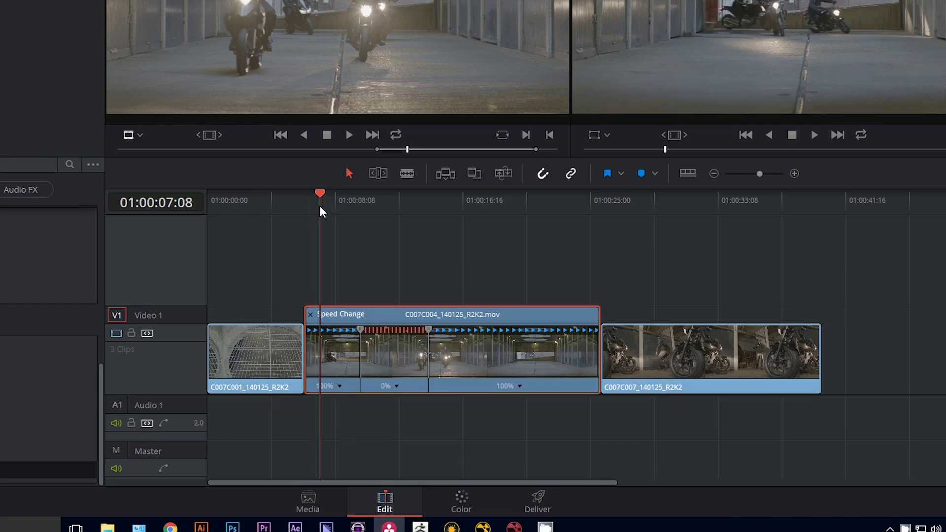
key("space")
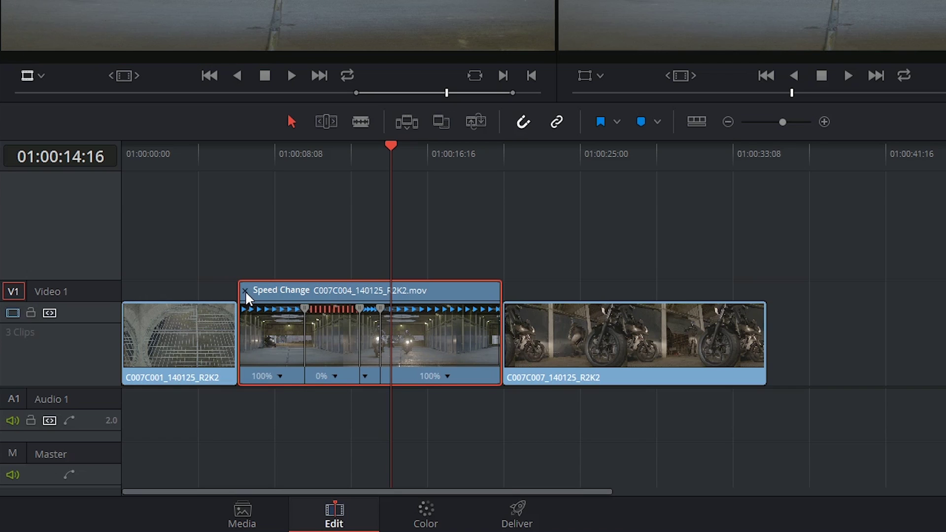
Close the motorcycle clip's retime controls, then bring them back with Retime Clip
left_click(245, 291)
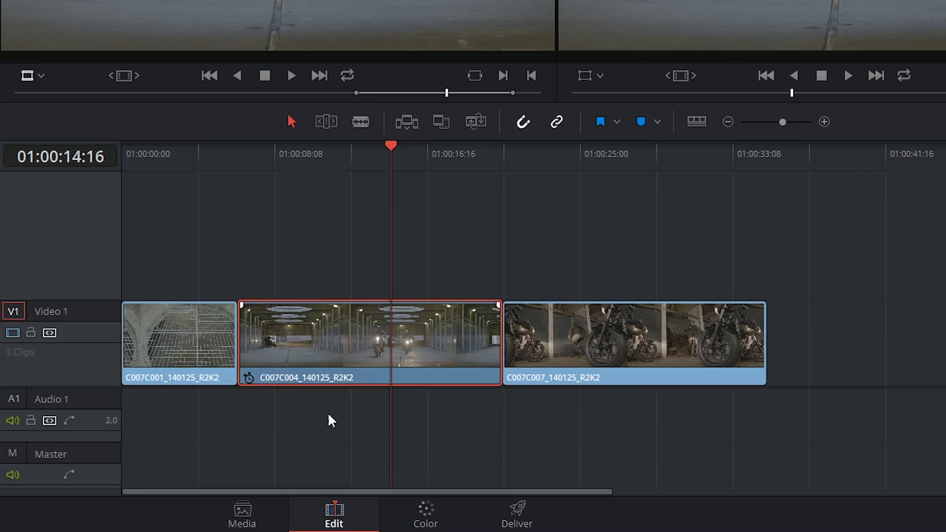
right_click(344, 344)
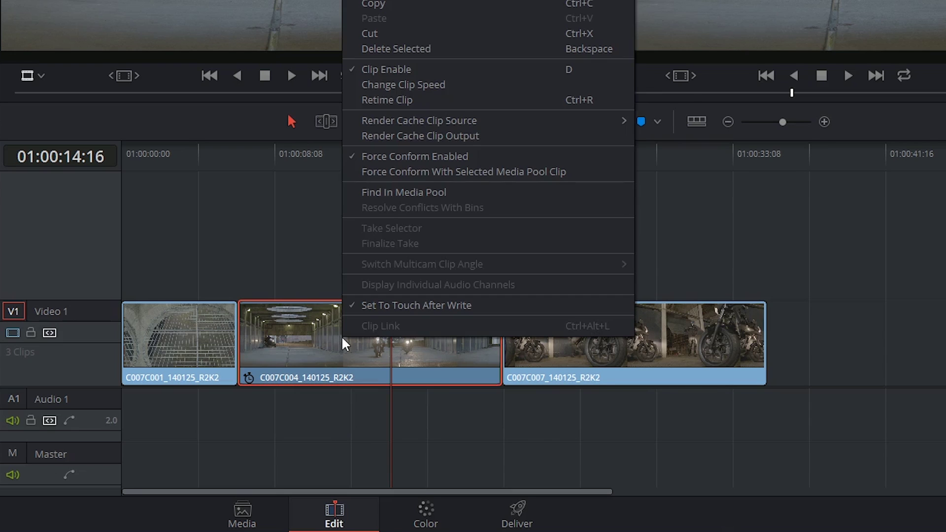
left_click(415, 101)
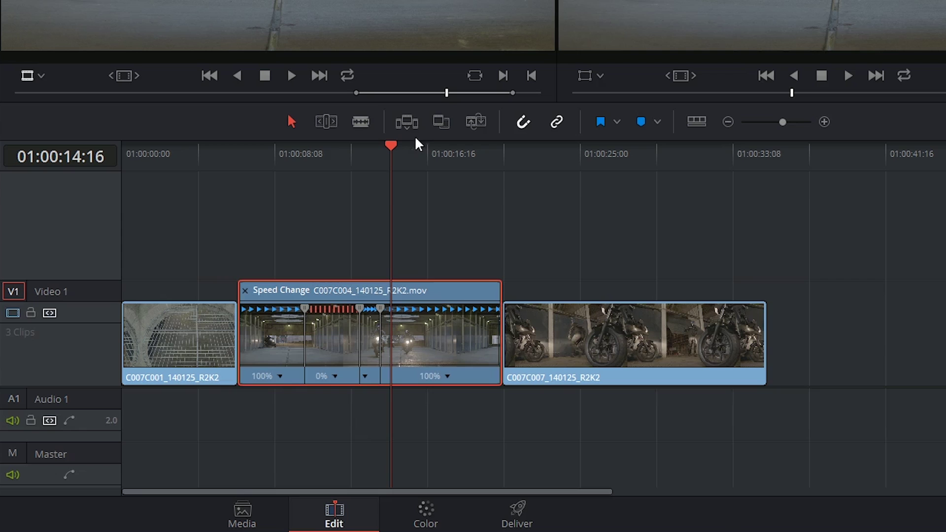
Play the timeline from 01:00:18:00, close the retime controls again, and reselect the clip
left_click(439, 176)
left_click(453, 154)
key("space")
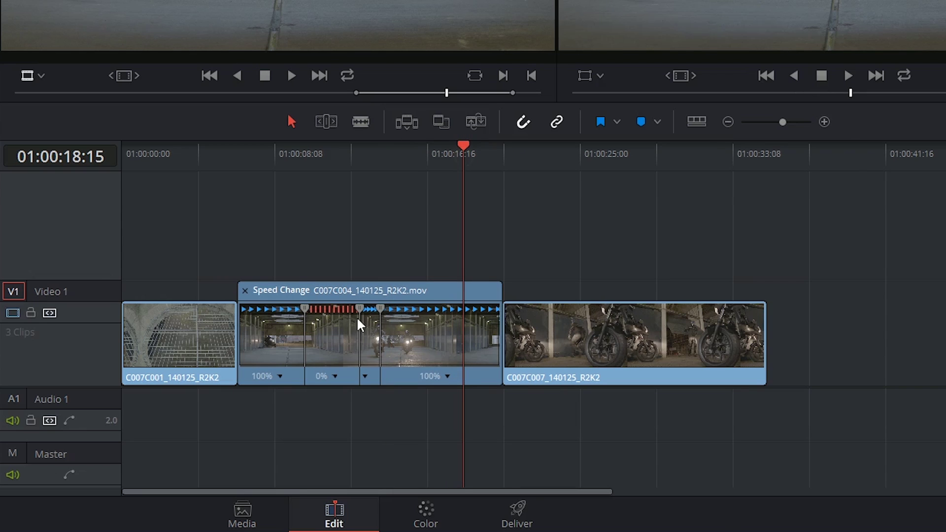
left_click(245, 290)
left_click(341, 290)
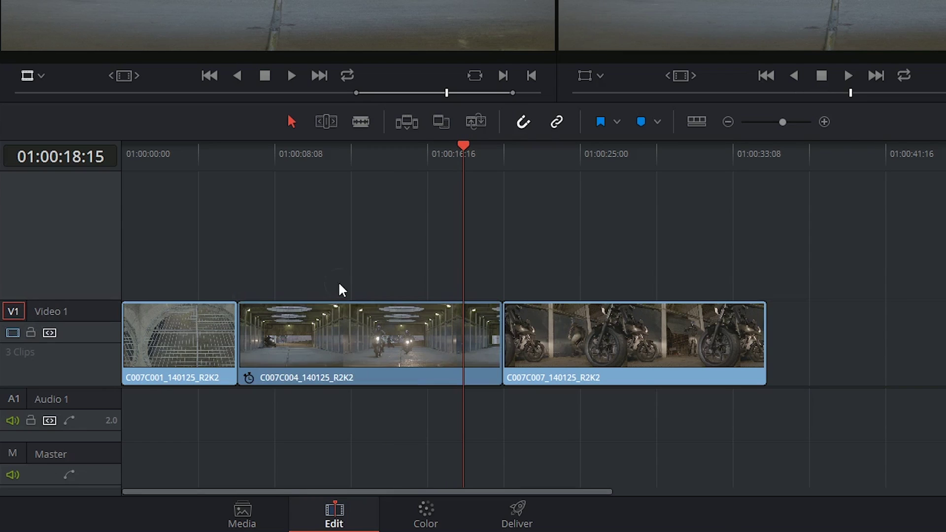
left_click(356, 341)
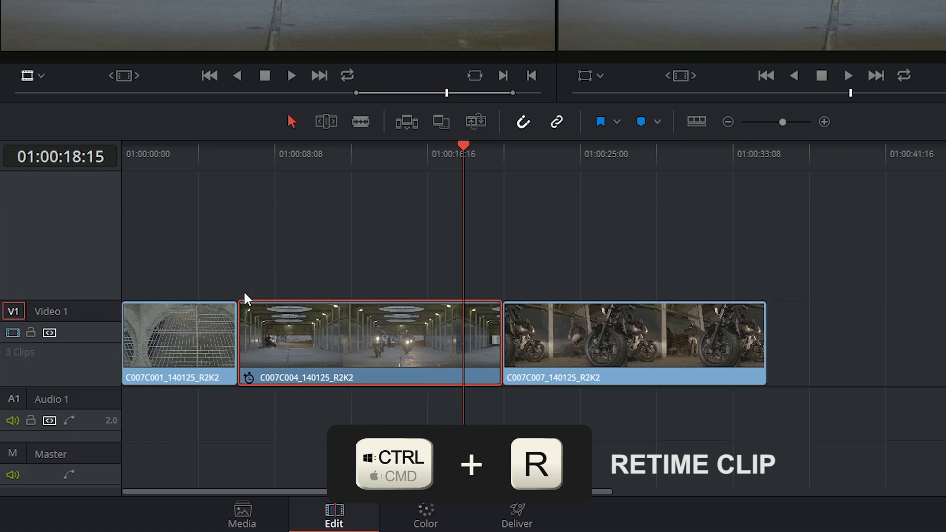